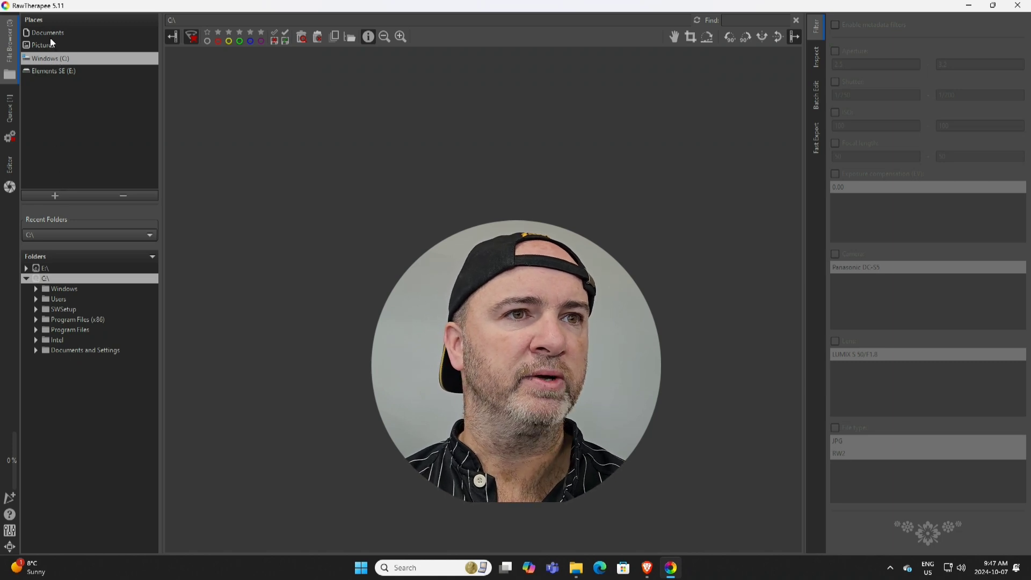
Step: Browse to the atv folder inside Images to muck with and open FRONT-original.RW2 in the editor
left_click(36, 299)
left_click(45, 319)
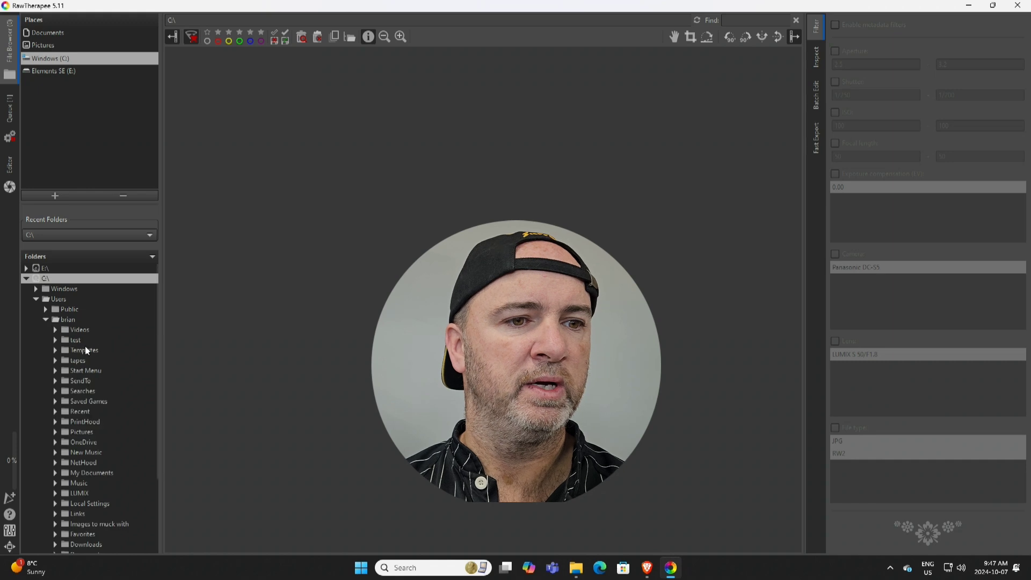
double_click(93, 526)
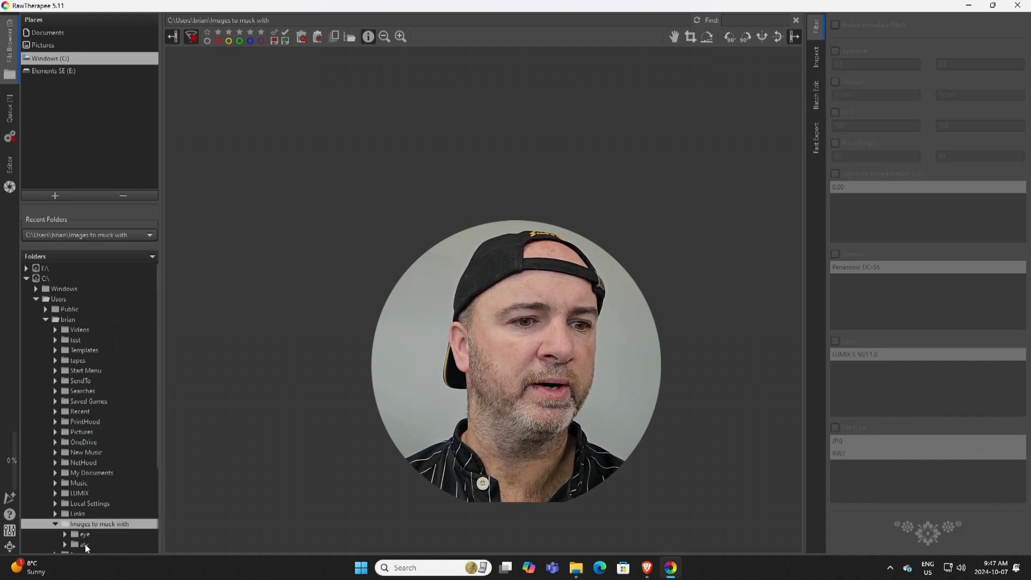
left_click(85, 543)
double_click(85, 544)
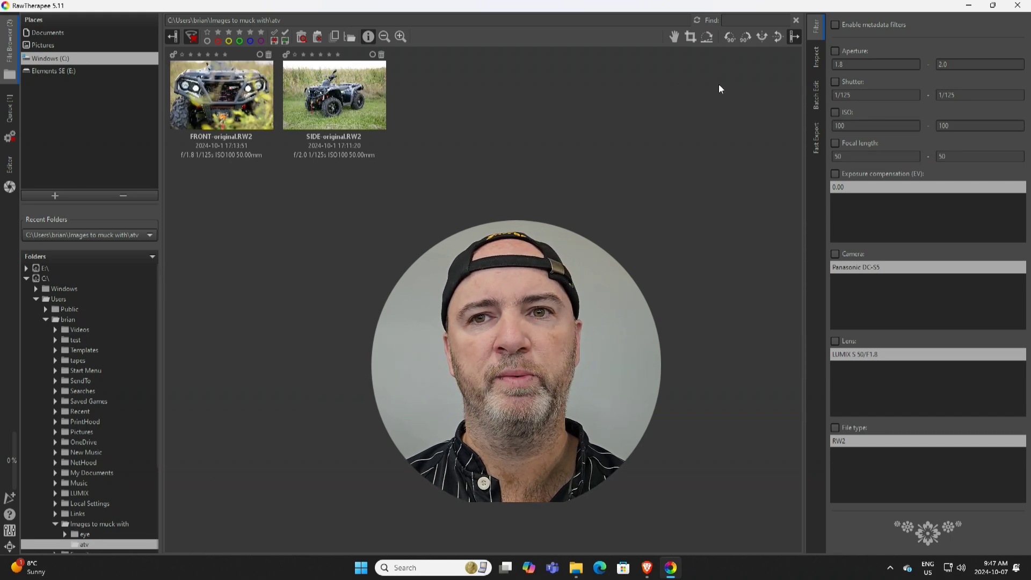
left_click(237, 97)
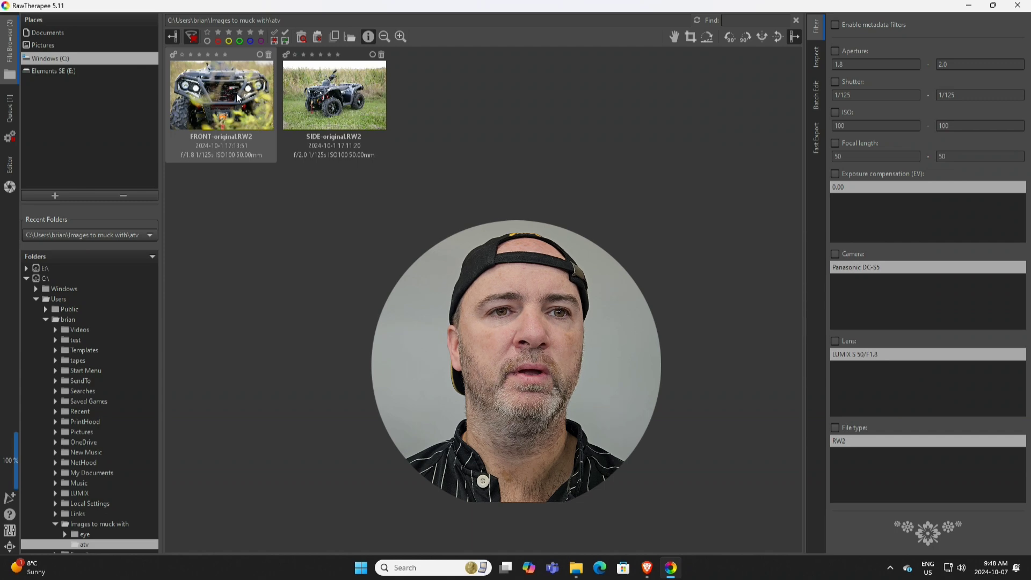
double_click(237, 98)
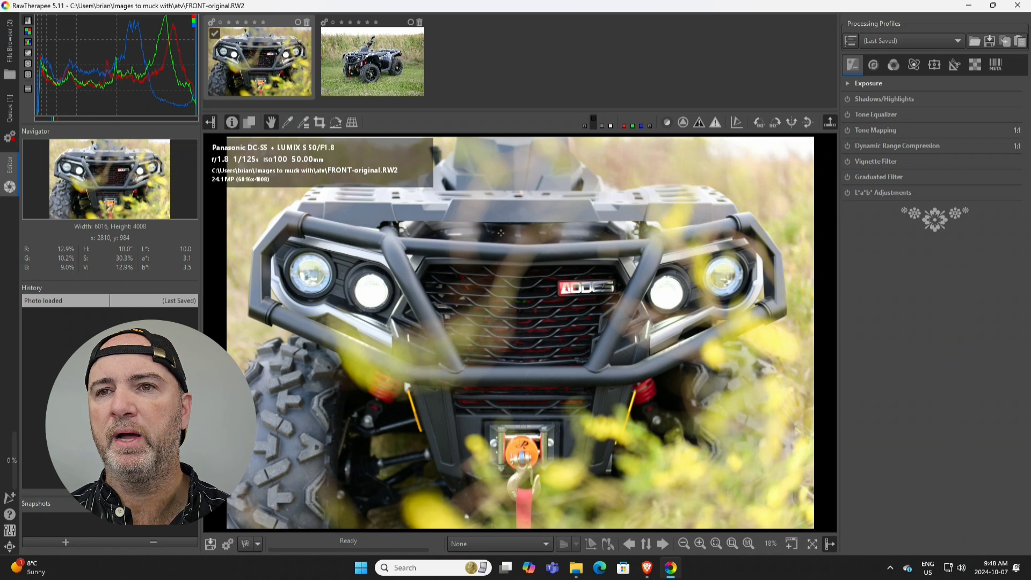
Step: Set the exposure compensation to 0.35
left_click(848, 83)
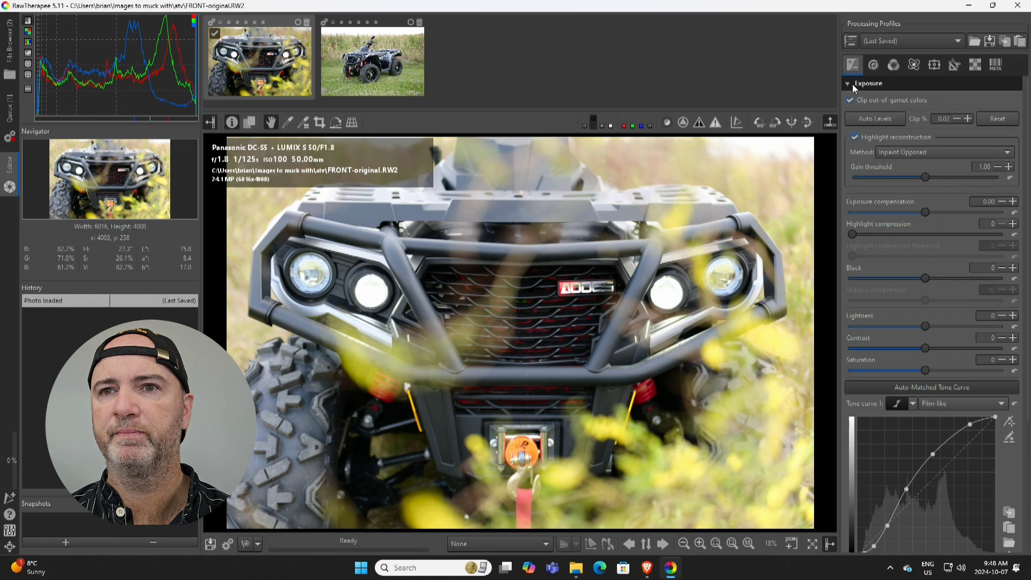
double_click(993, 202)
type("0.35")
key("Return")
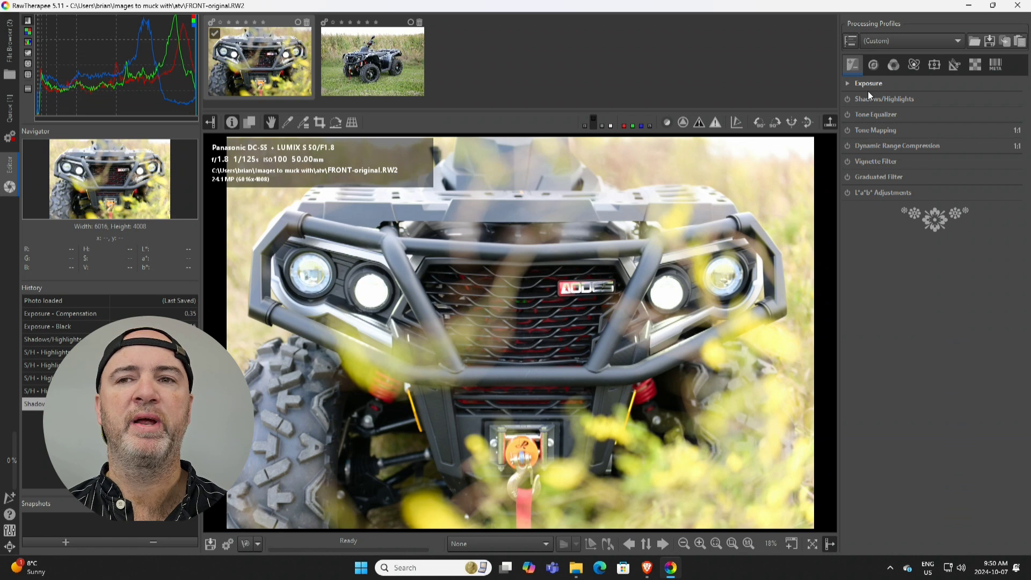
Step: Enable Shadows/Highlights and raise Highlight to about 48 while checking the clipped-highlight indicator
left_click(871, 101)
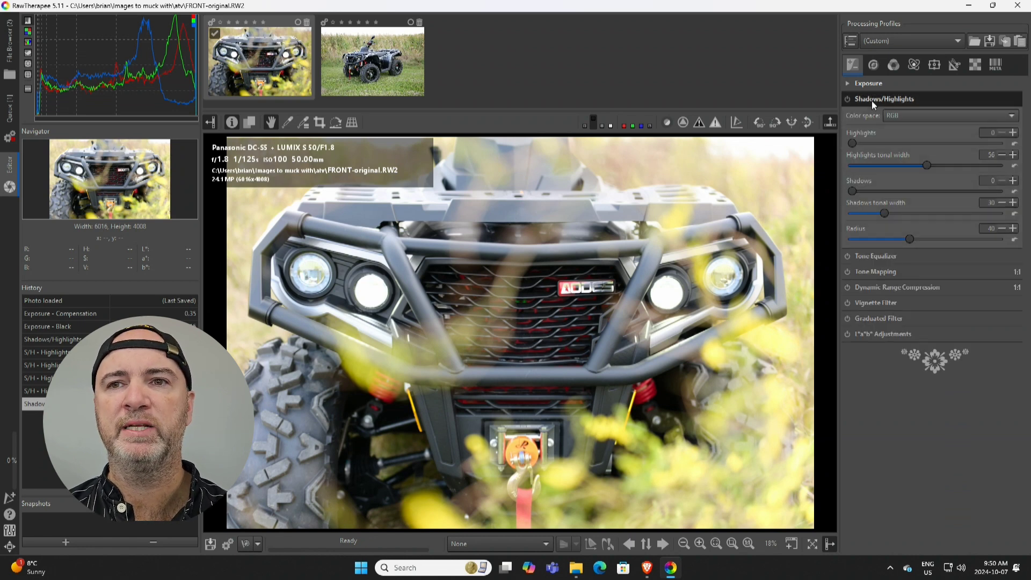
left_click(846, 99)
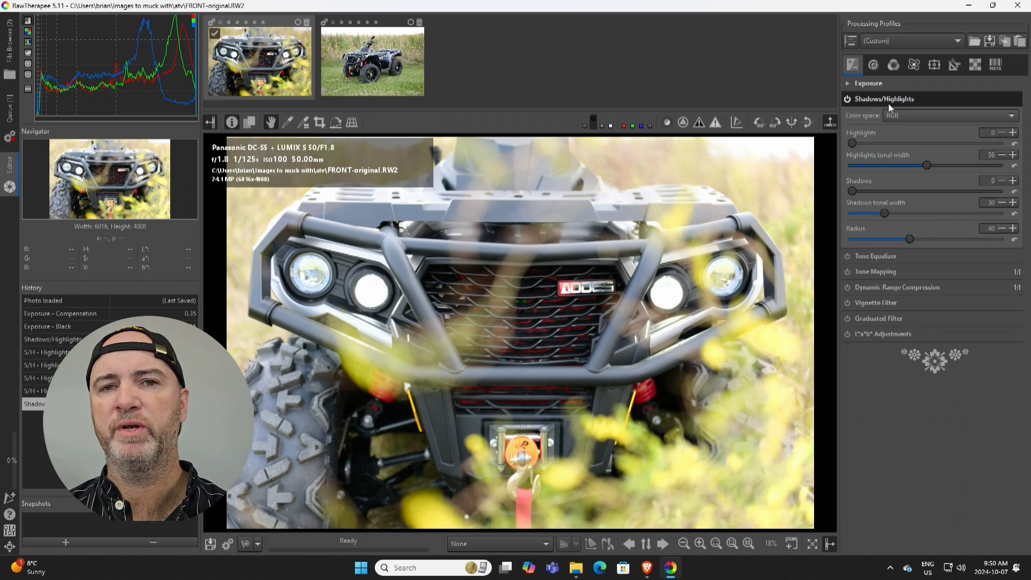
left_click(715, 124)
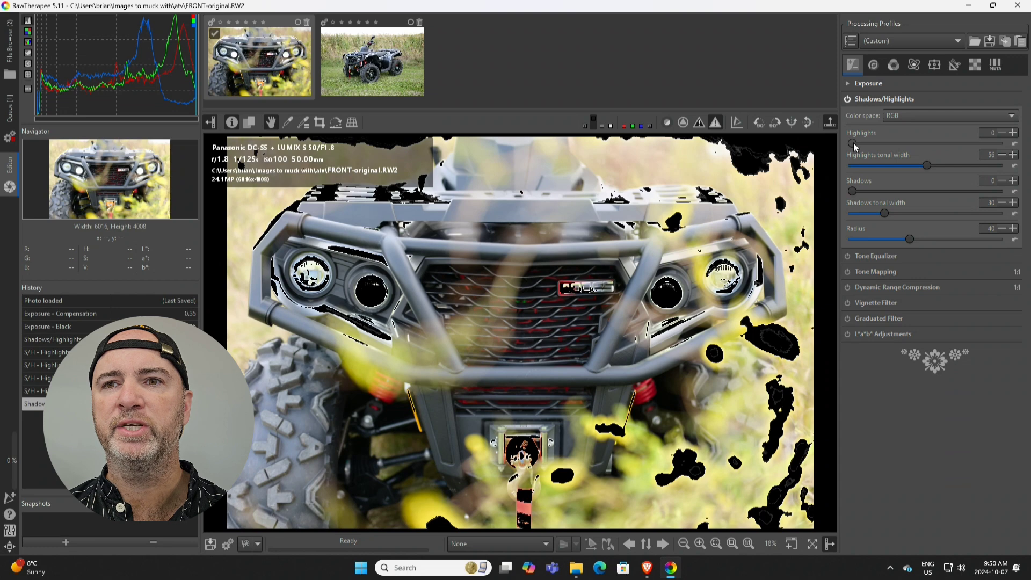
left_click_drag(852, 142, 920, 144)
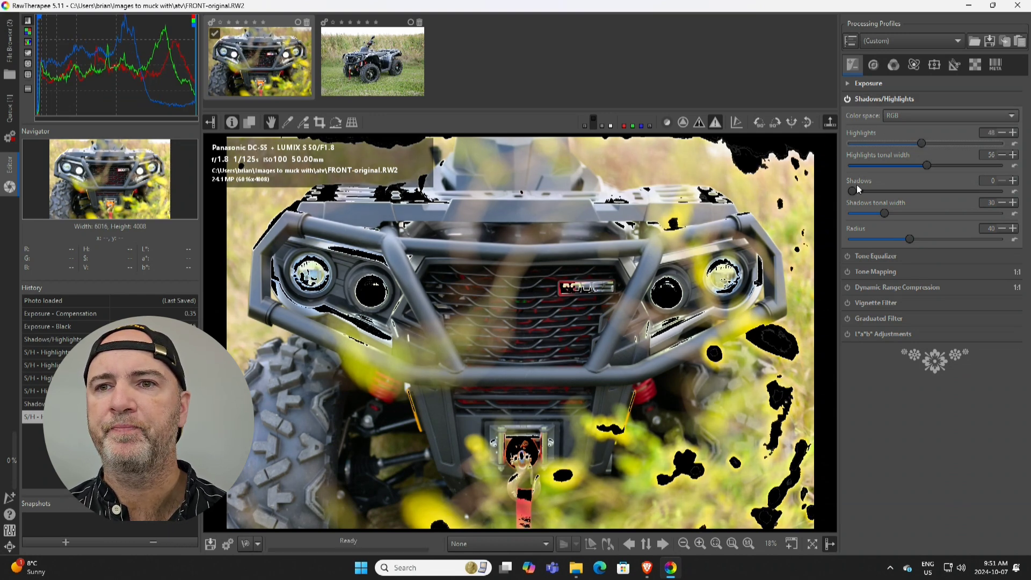
left_click(715, 122)
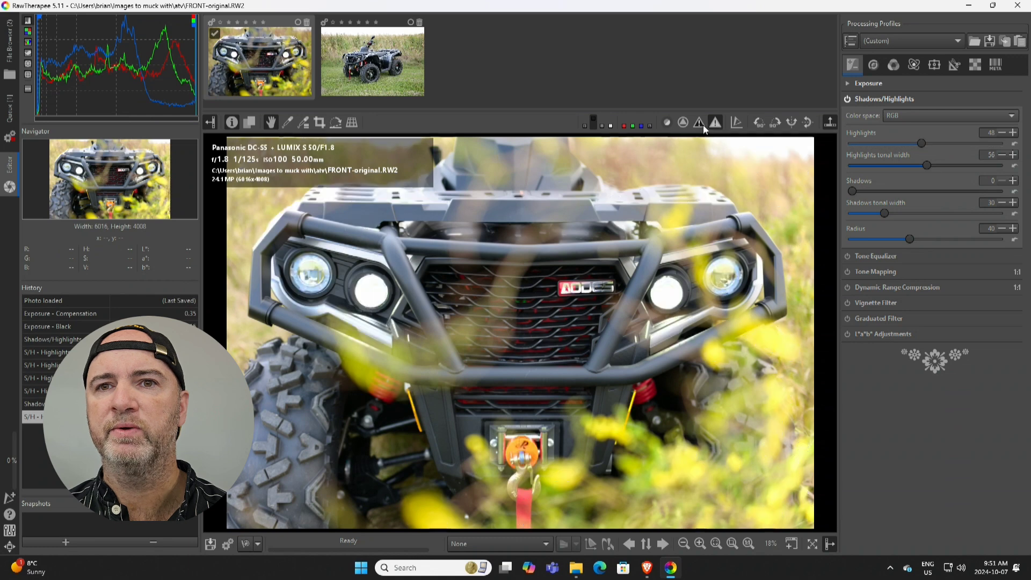
Step: Raise the Shadows/Highlights Shadows slider to about 17 while checking the clipped-shadow indicator
left_click(699, 123)
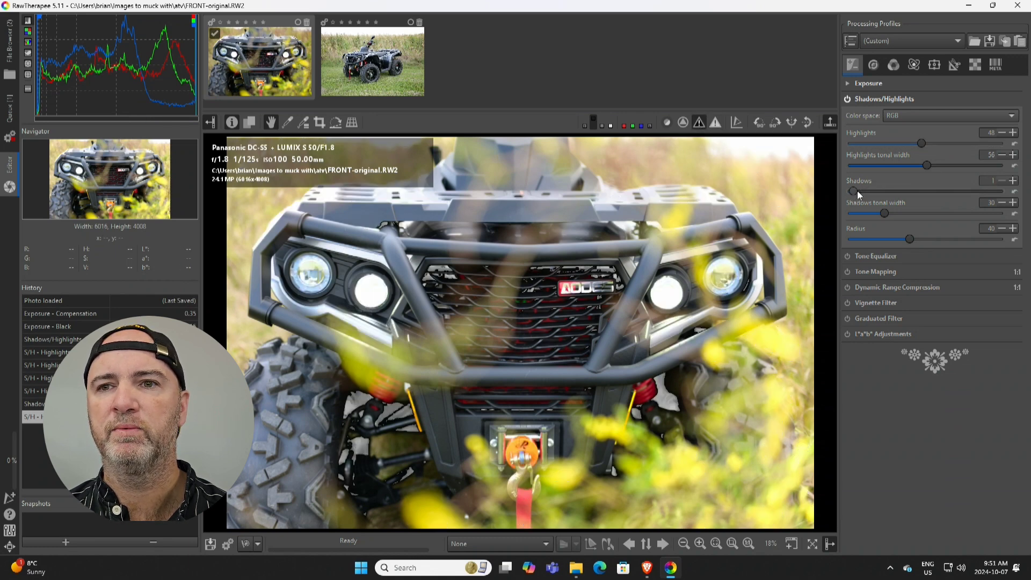
left_click_drag(857, 191, 877, 190)
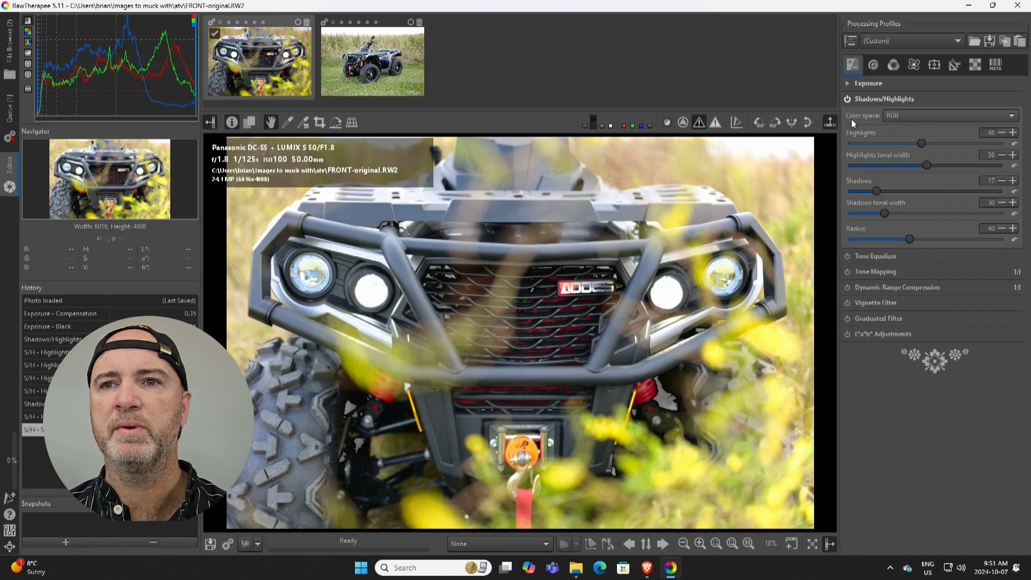
left_click(847, 100)
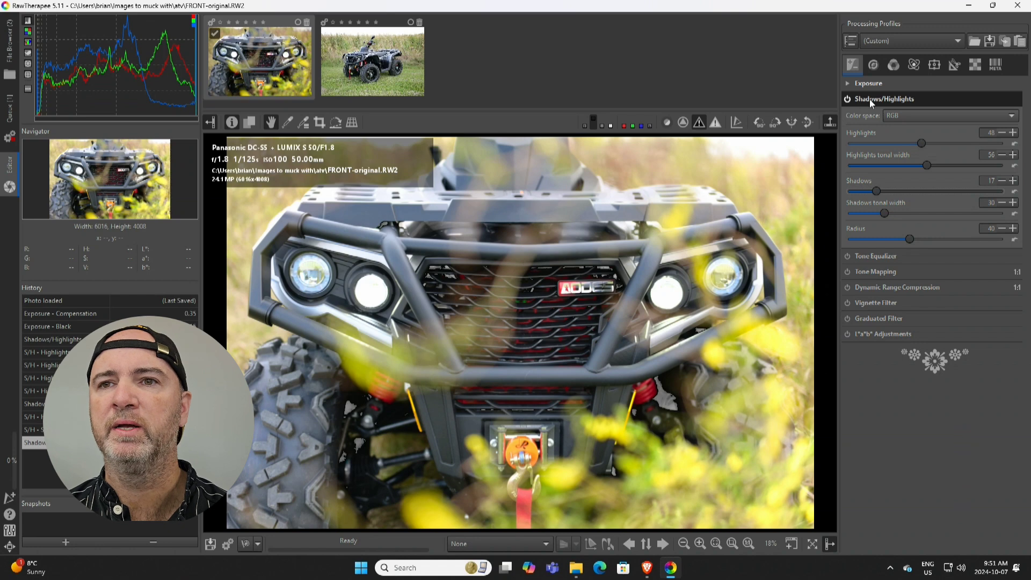
left_click(868, 99)
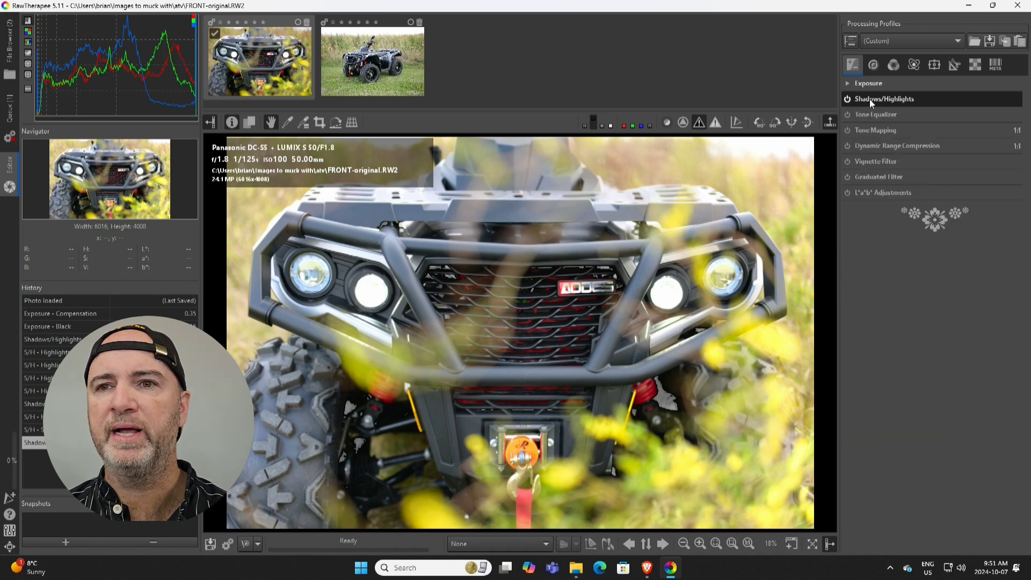
Step: Enable the Tone Equalizer and review its settings
left_click(847, 115)
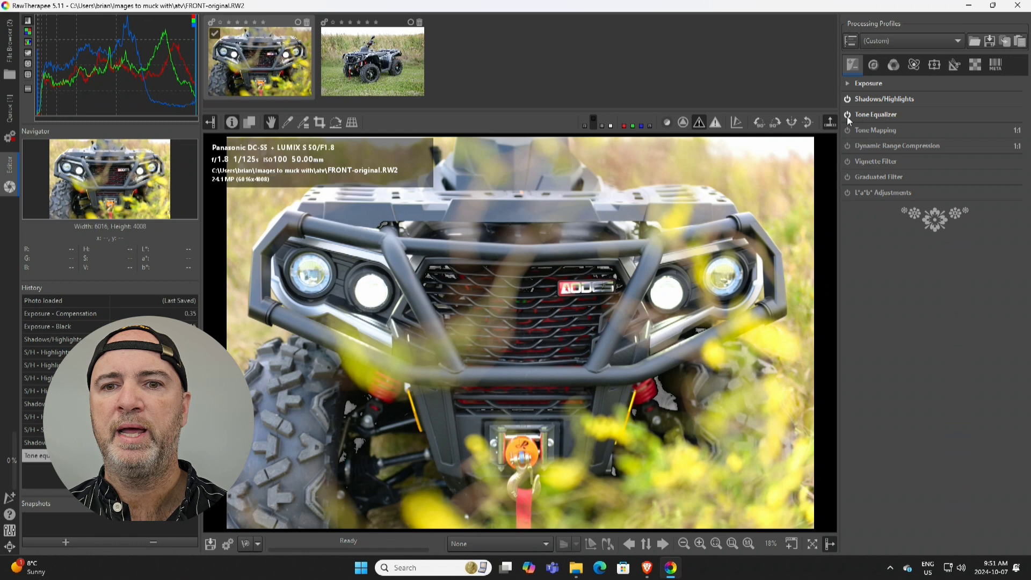
left_click(866, 115)
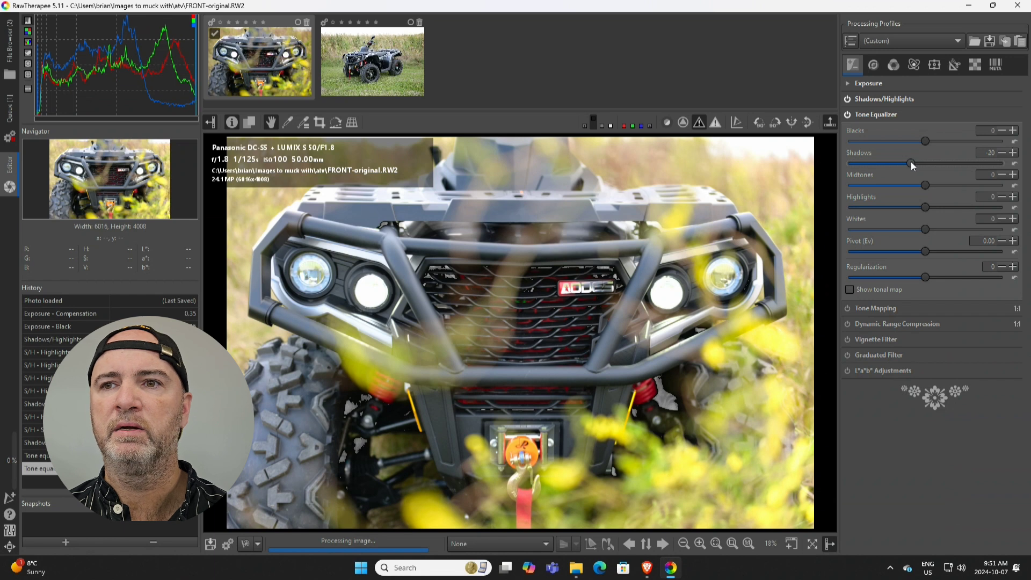
left_click(860, 116)
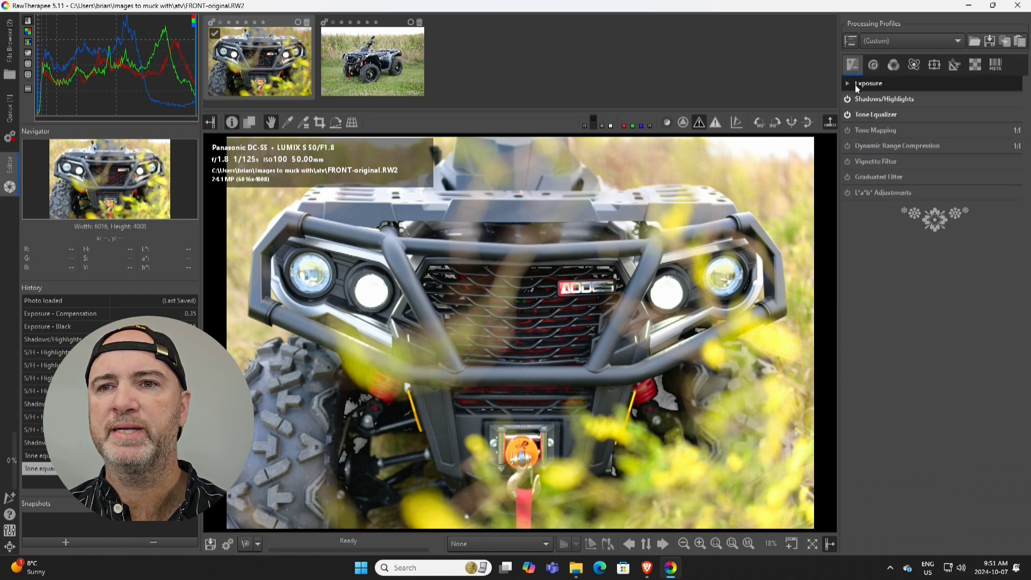
Step: Enable the Vignette Filter and set its Strength to 1
left_click(859, 161)
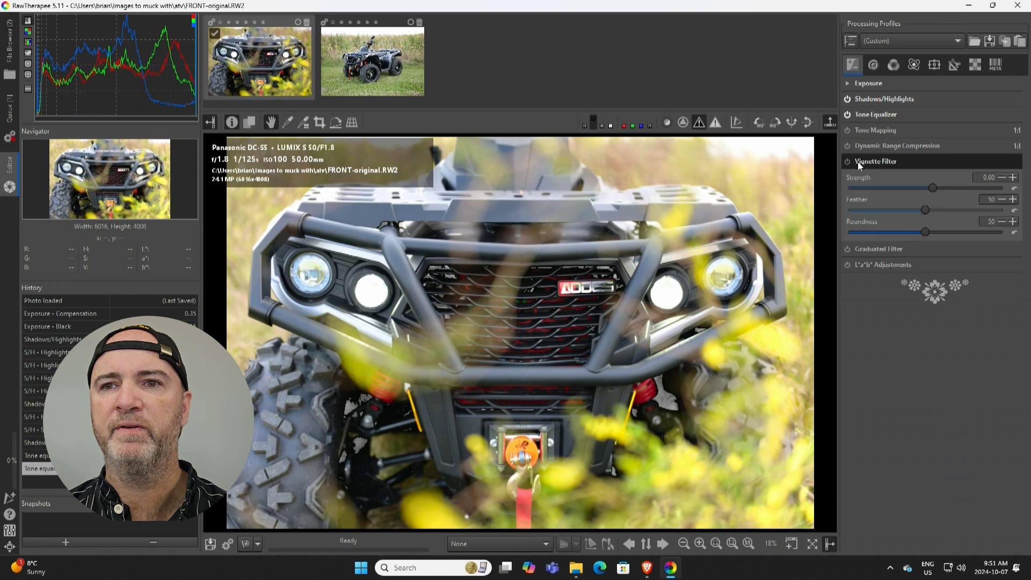
left_click(847, 160)
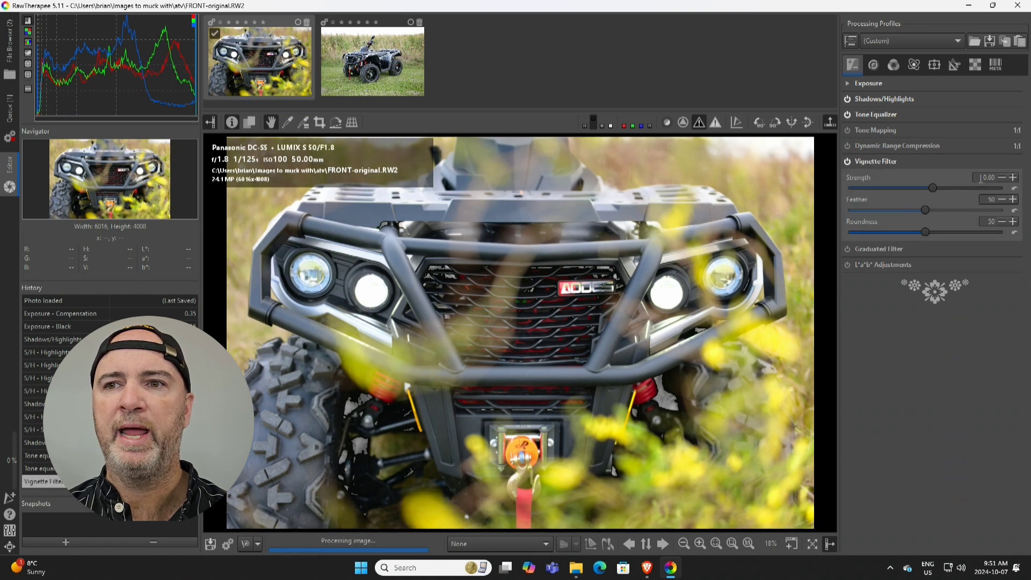
left_click(982, 177)
type("1")
key("Return")
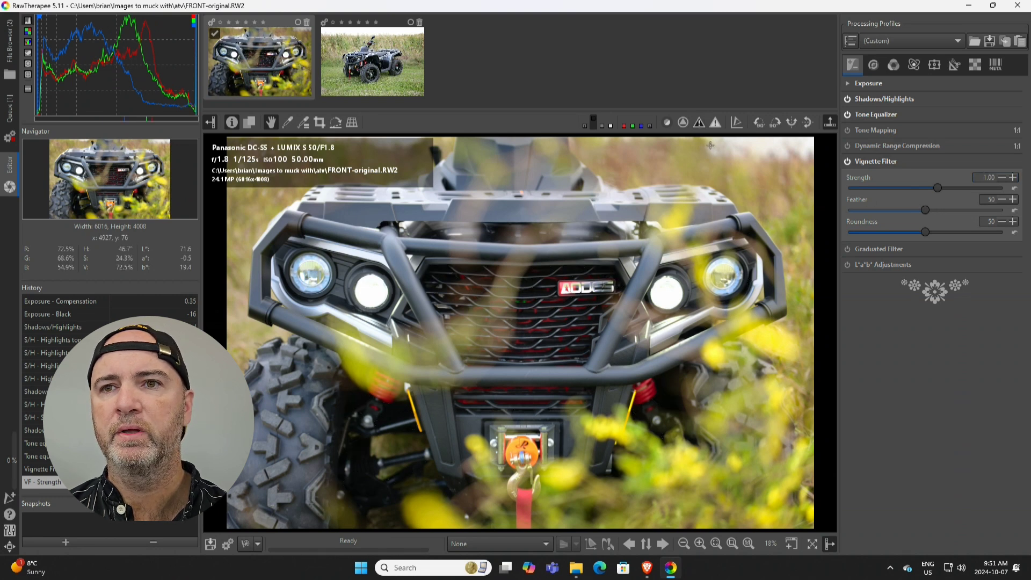
Step: Enable Sharpening with its Unsharp Mask settings in the detail tools
left_click(871, 64)
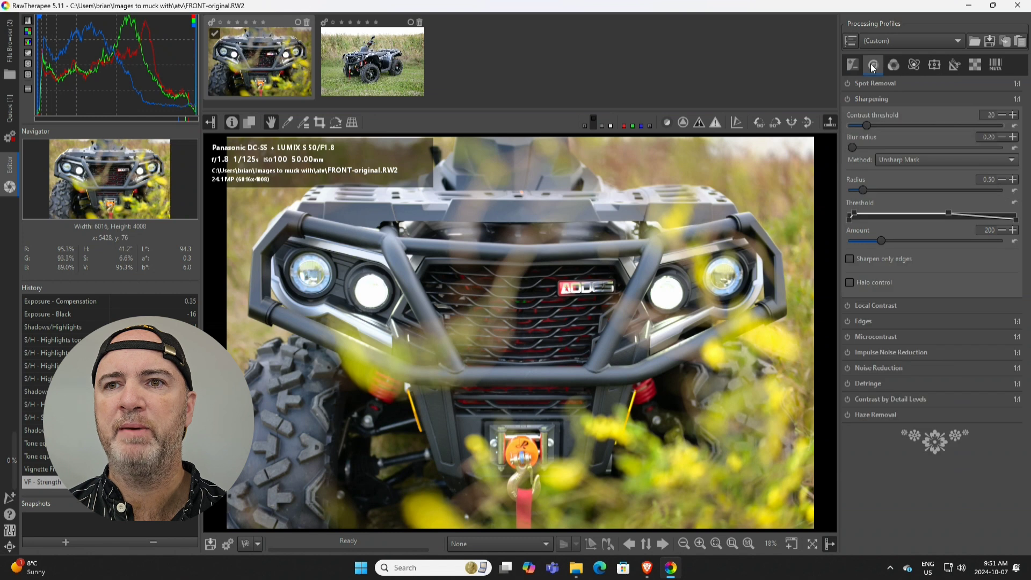
left_click(848, 99)
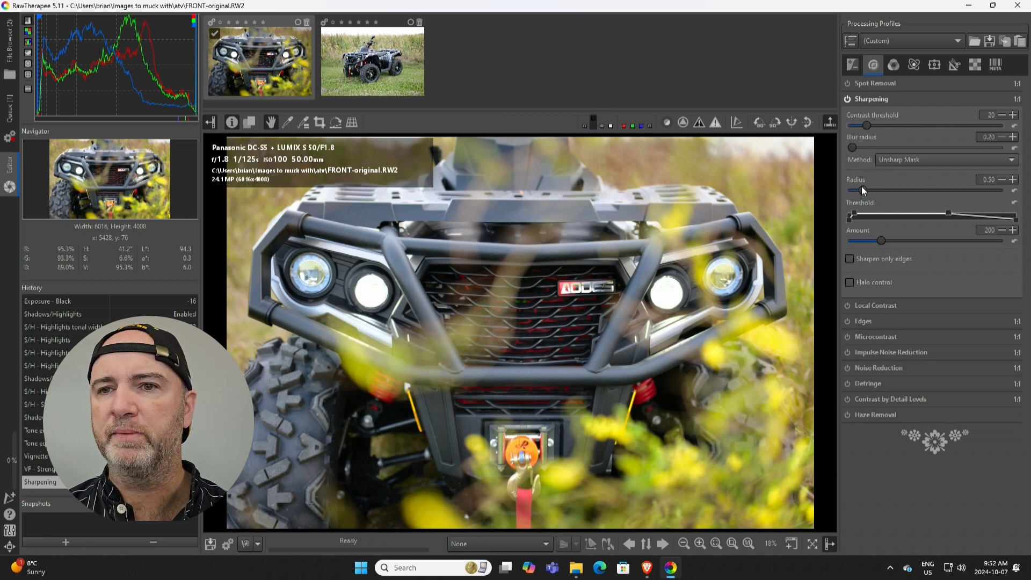
left_click(866, 101)
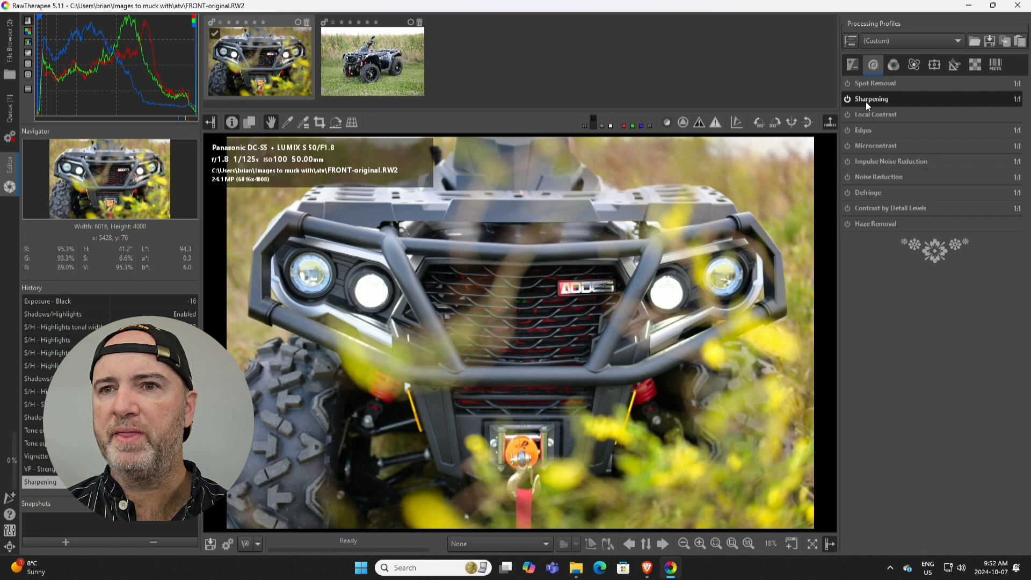
Step: Enable Vibrance in the colour tools and set Pastel tones to 15
left_click(892, 64)
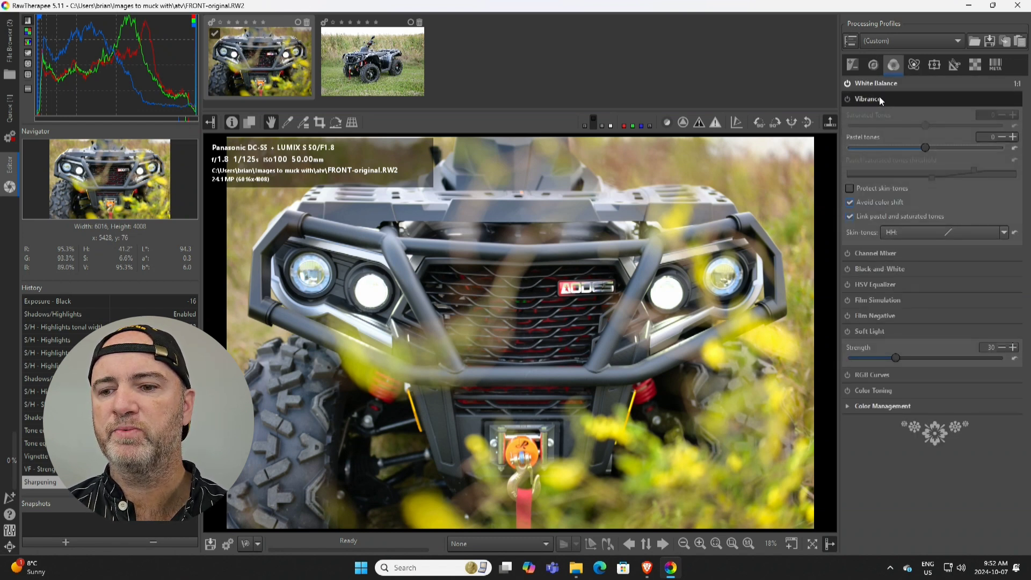
left_click(847, 98)
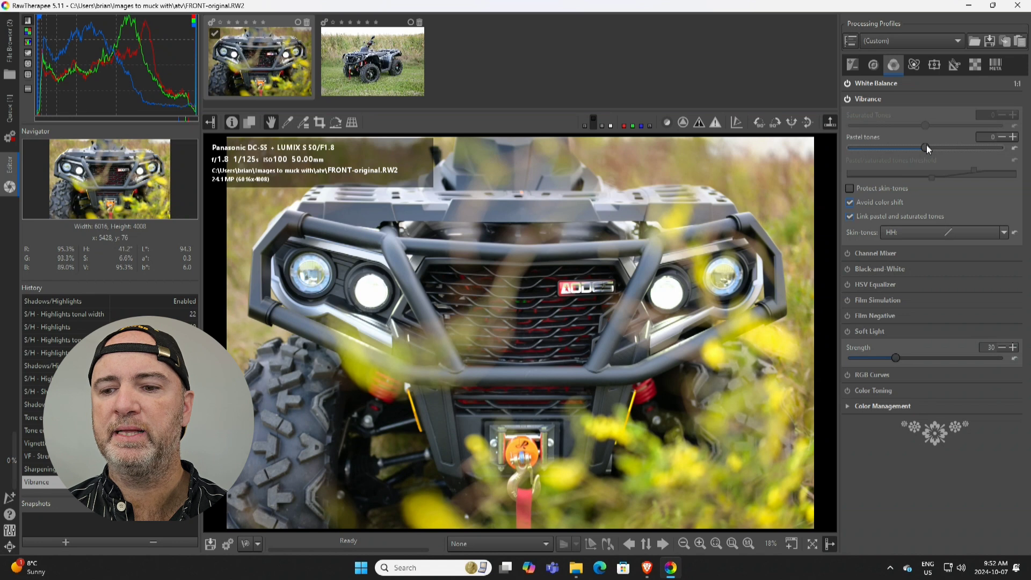
double_click(987, 137)
type("15")
key("Return")
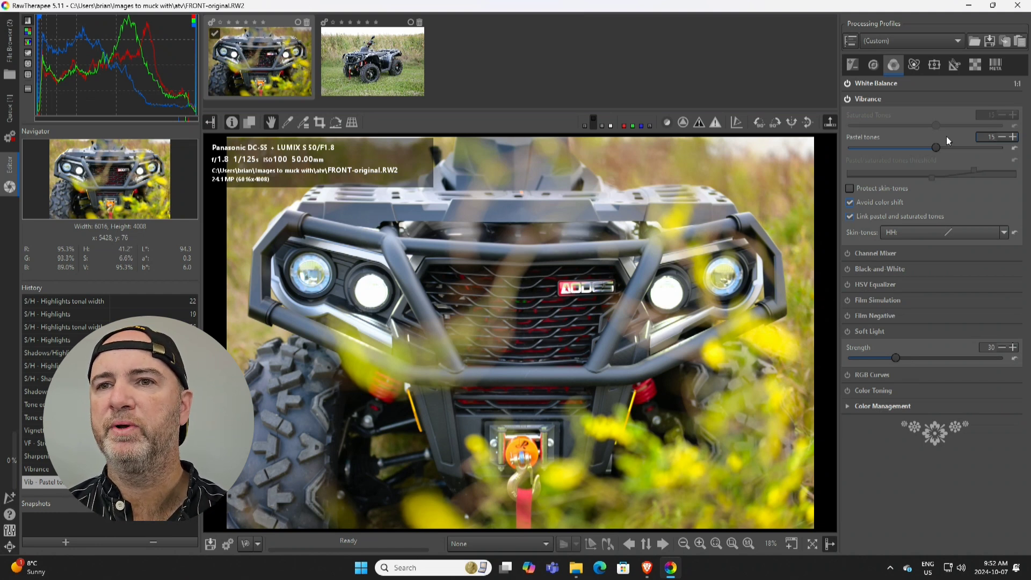
Step: Enable the Soft Light adjustment
left_click(877, 98)
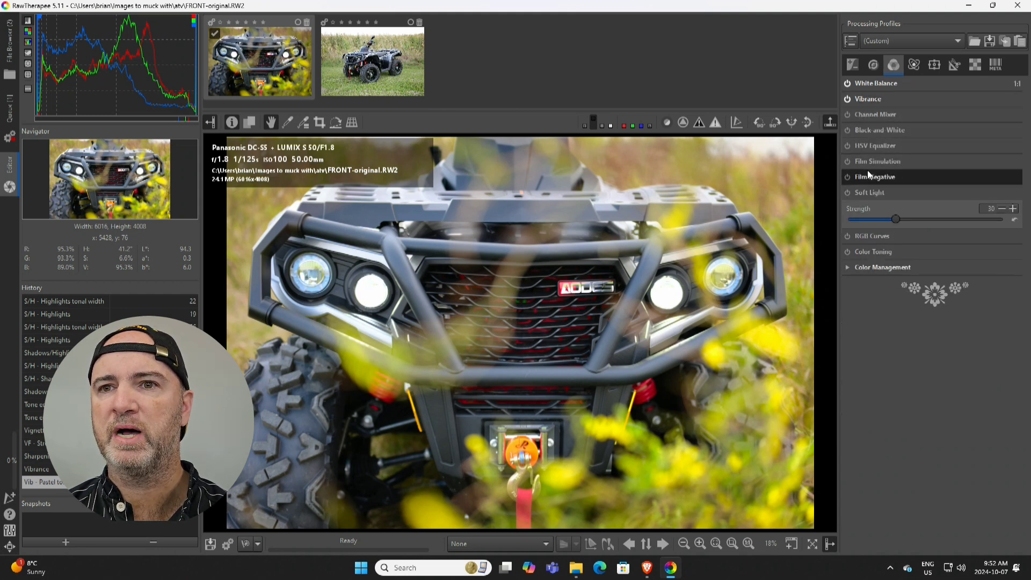
left_click(847, 193)
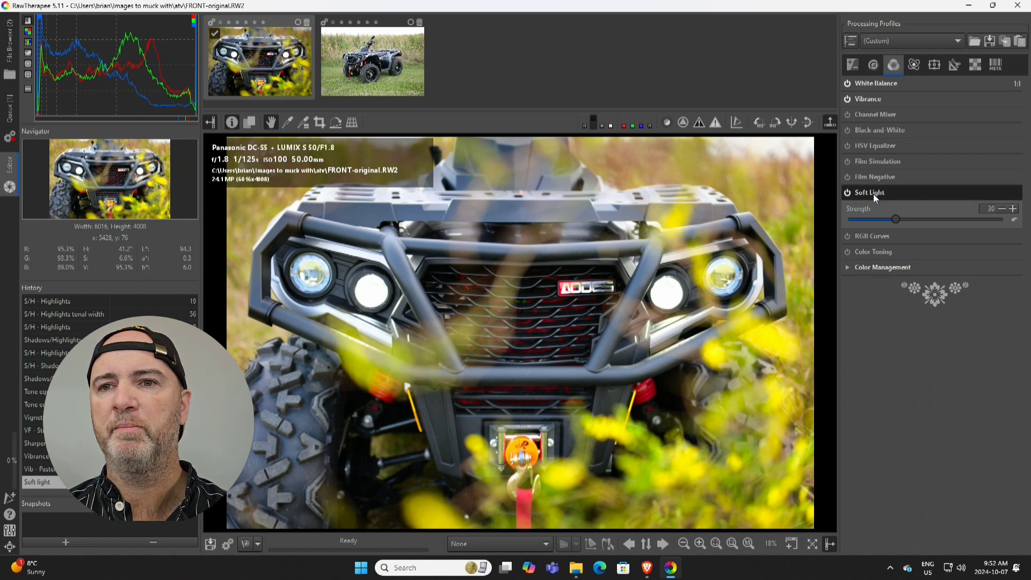
left_click(873, 194)
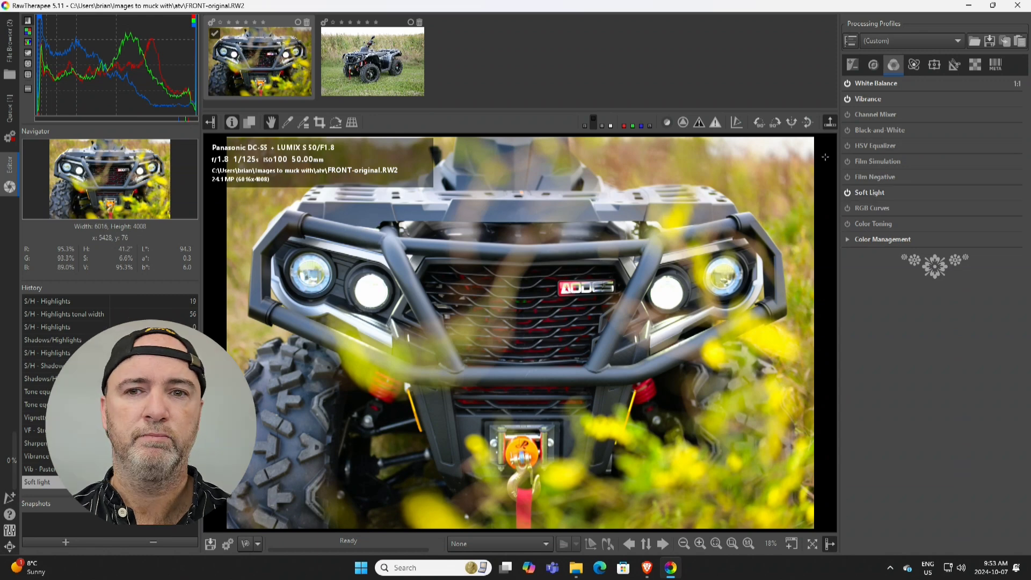
Step: Switch to File Explorer and paste a copy of FRONT-original into the atv folder
left_click(573, 573)
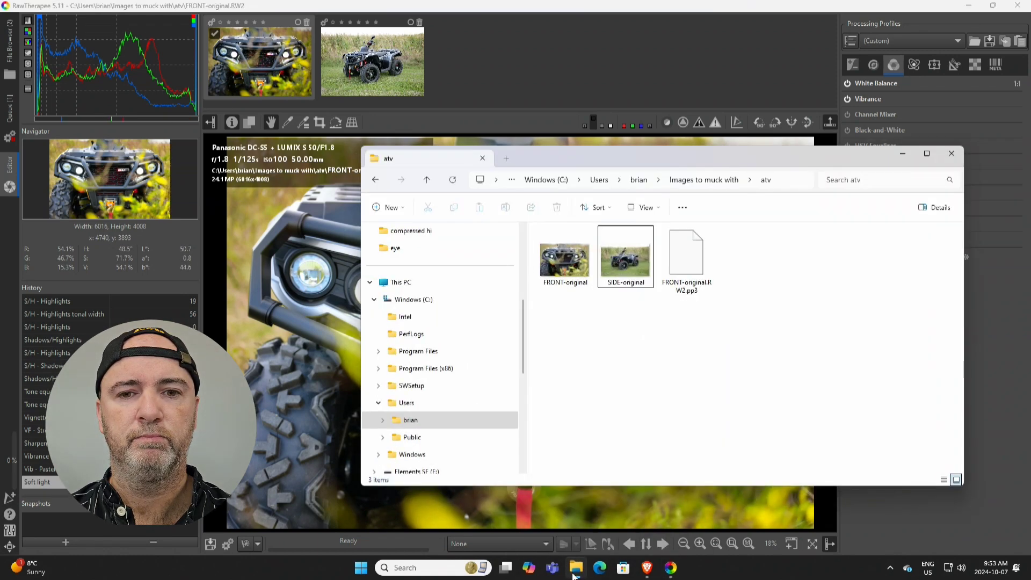
left_click(574, 268)
left_click(749, 330)
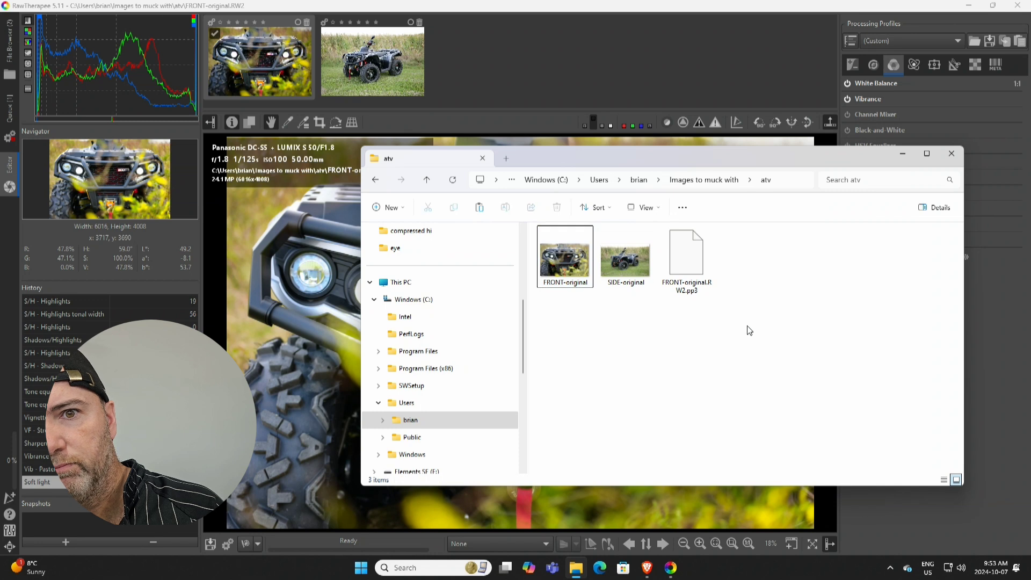
key("ctrl+v")
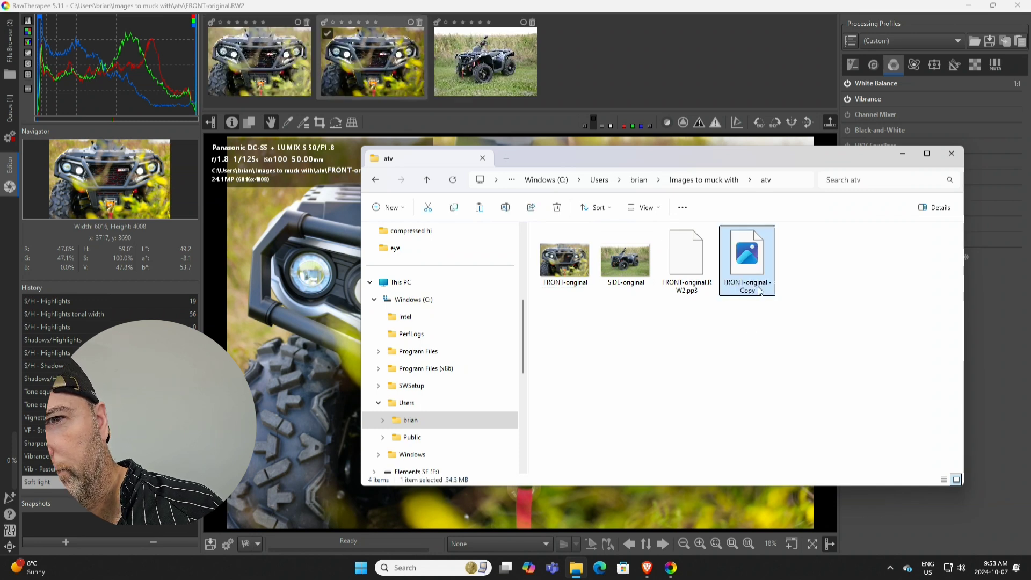
left_click(758, 290)
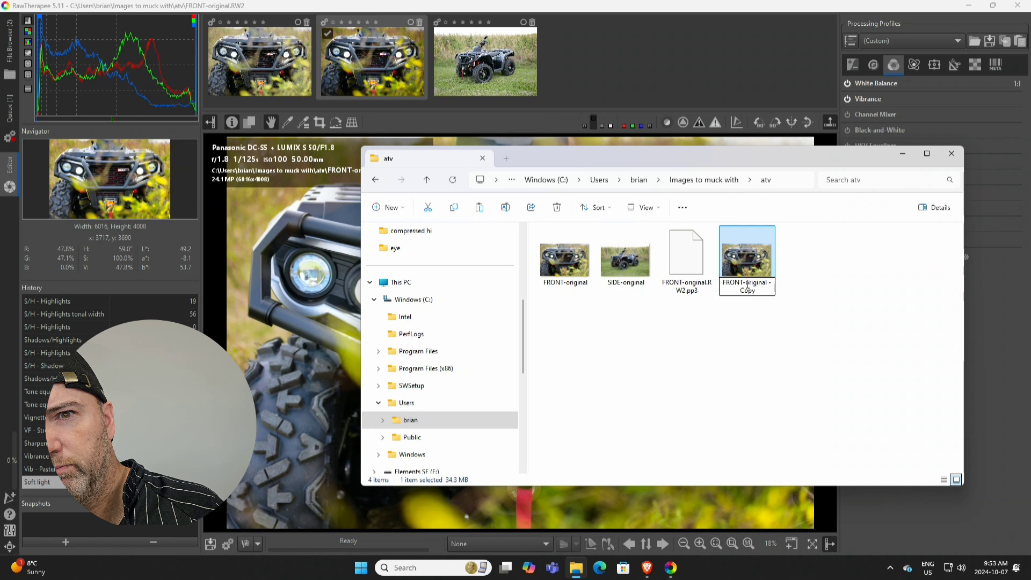
Step: Rename the pasted copy of FRONT-original as FRONT-no edit
left_click_drag(745, 282, 755, 290)
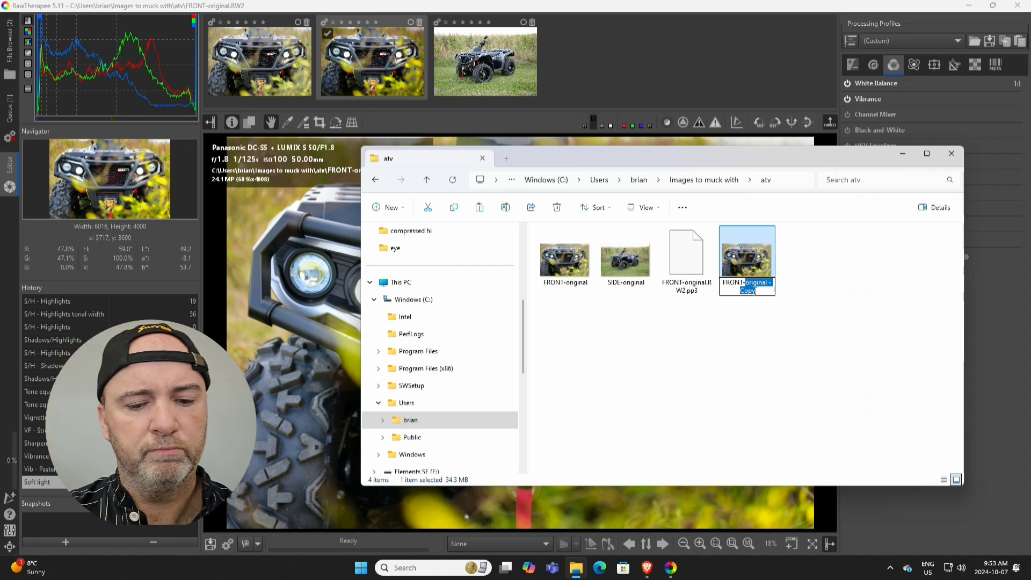
type("no edit")
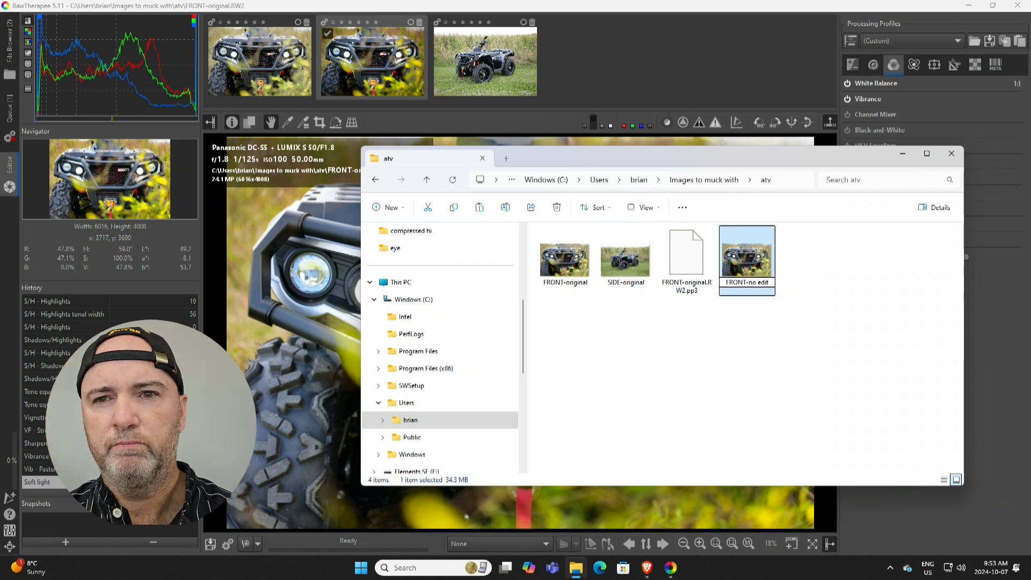
key("Return")
left_click(763, 302)
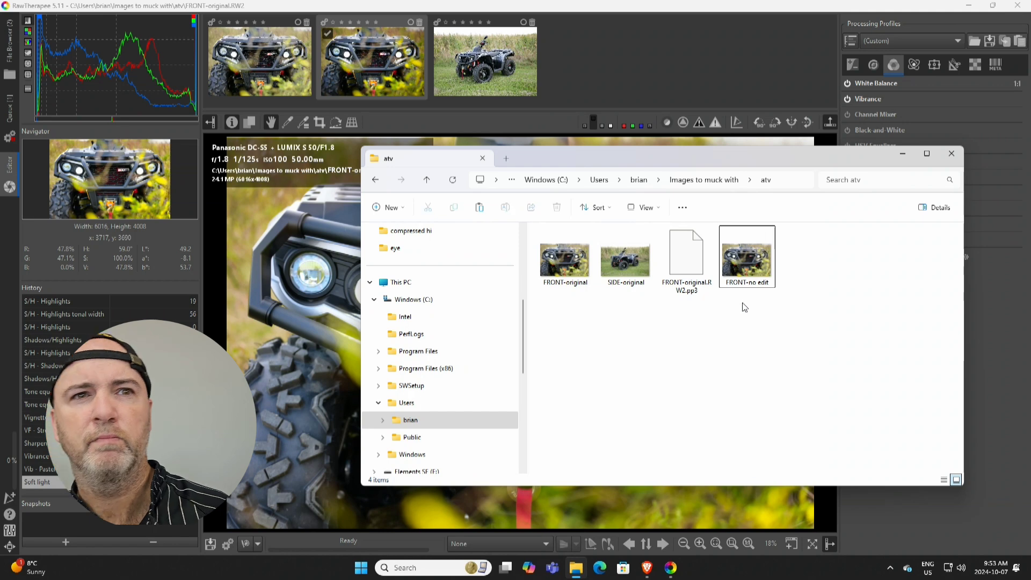
Step: Return to RawTherapee, reopen the edited FRONT-original photo and save its processing profile as POP
left_click(733, 70)
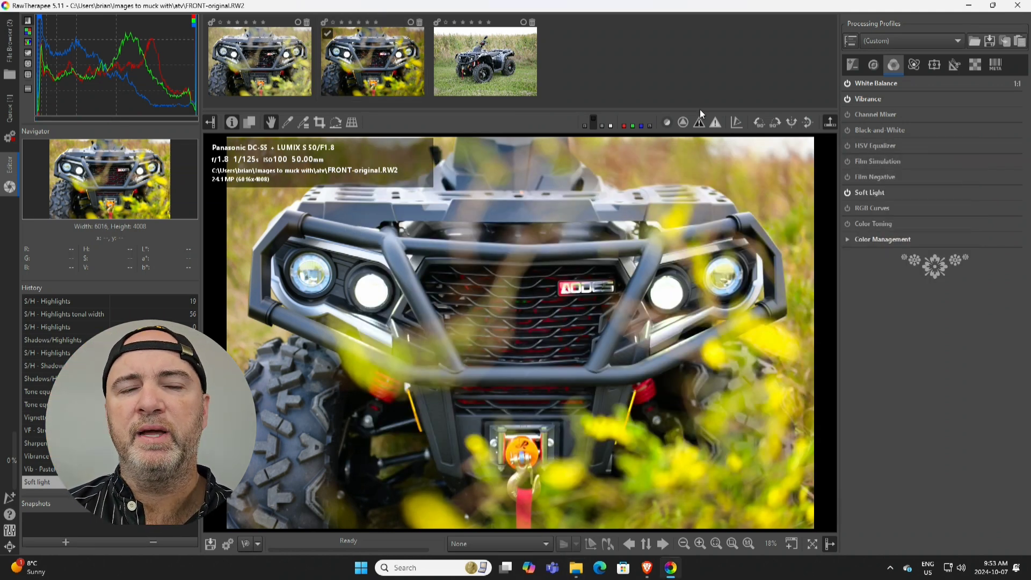
left_click(278, 70)
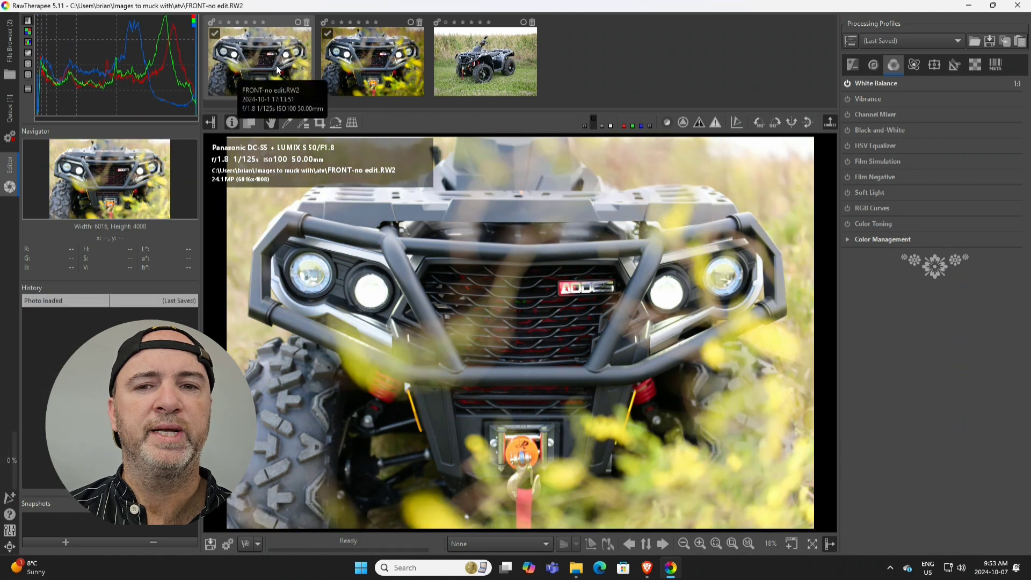
left_click(366, 59)
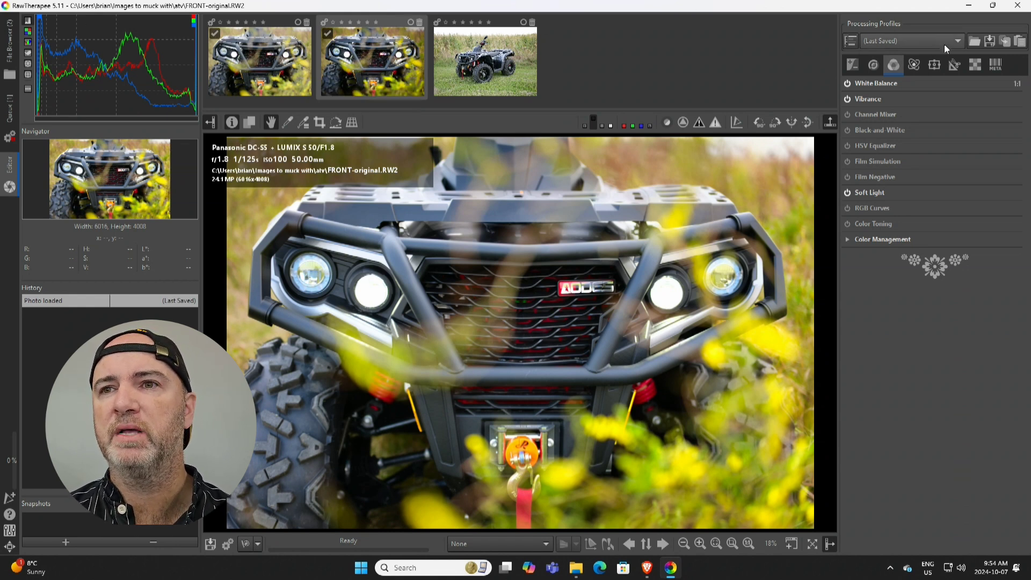
left_click(988, 41)
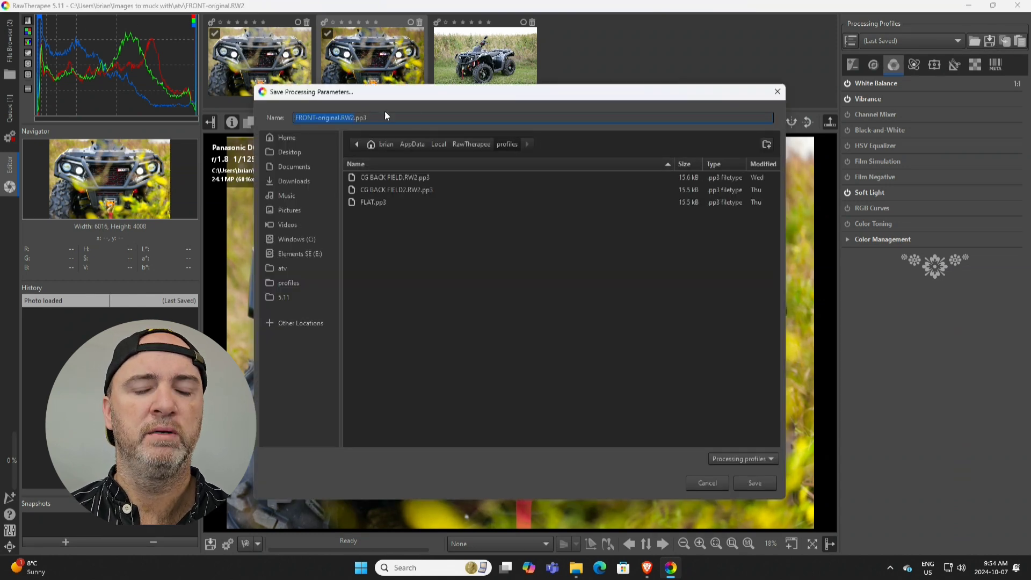
type("POP")
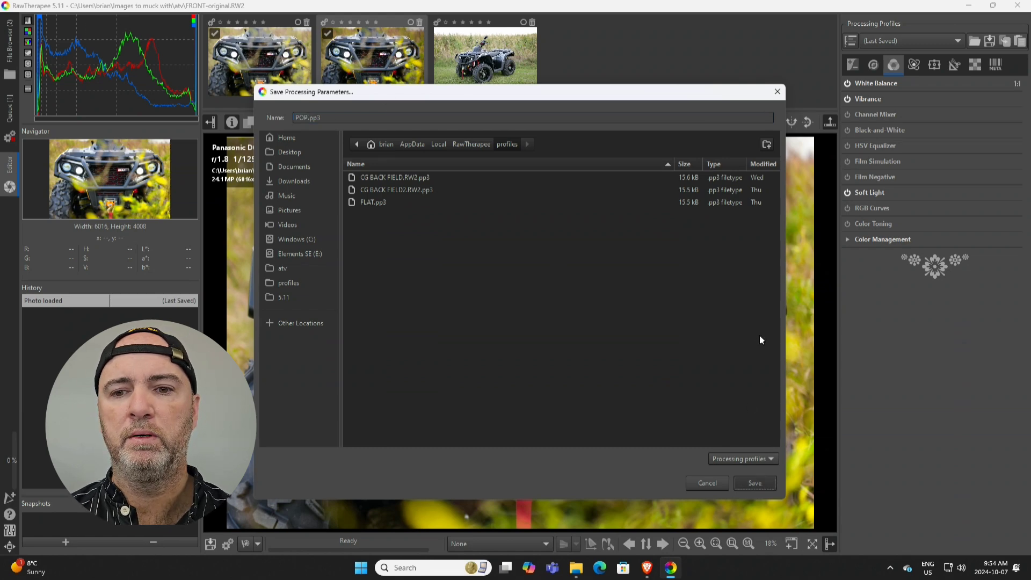
key("Return")
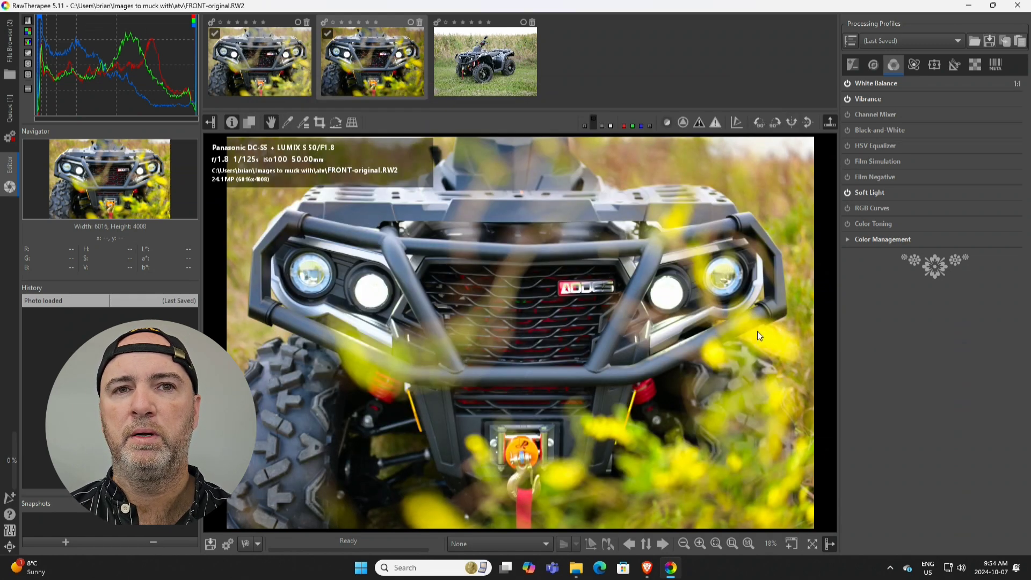
Step: Open the SIDE-original photo and apply the POP profile from My profiles to it
double_click(494, 65)
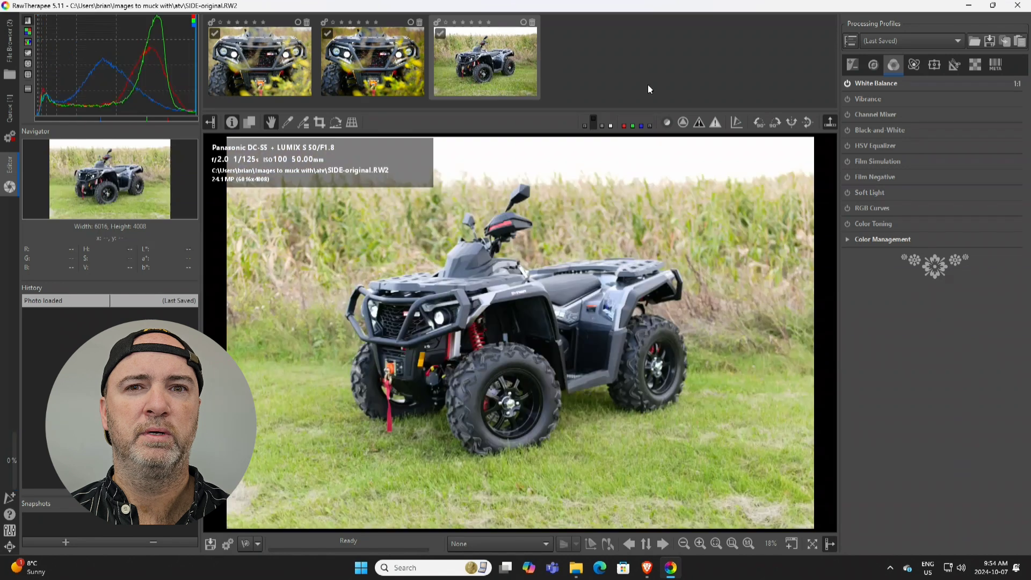
left_click(923, 40)
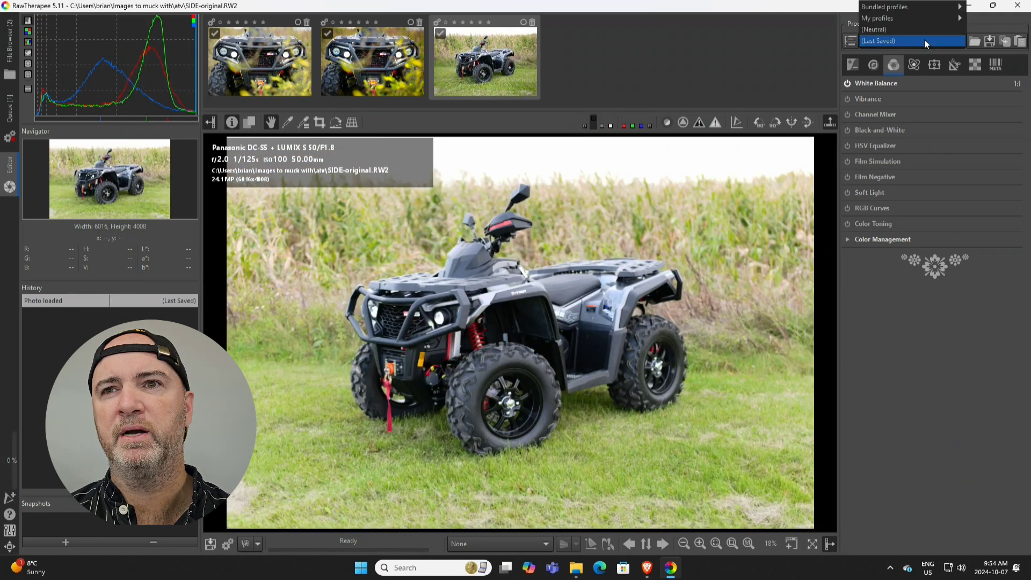
mouse_move(896, 18)
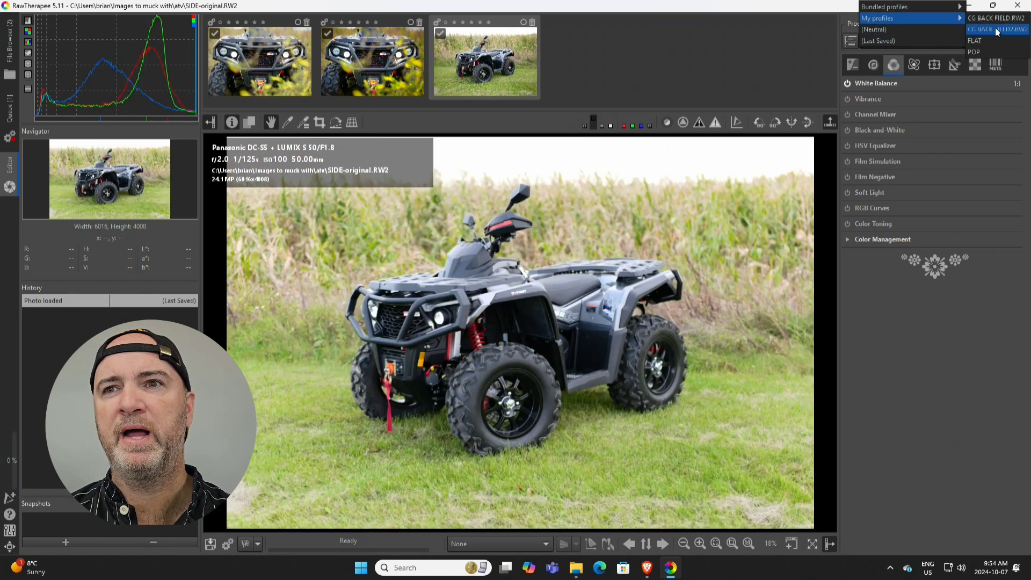
left_click(981, 50)
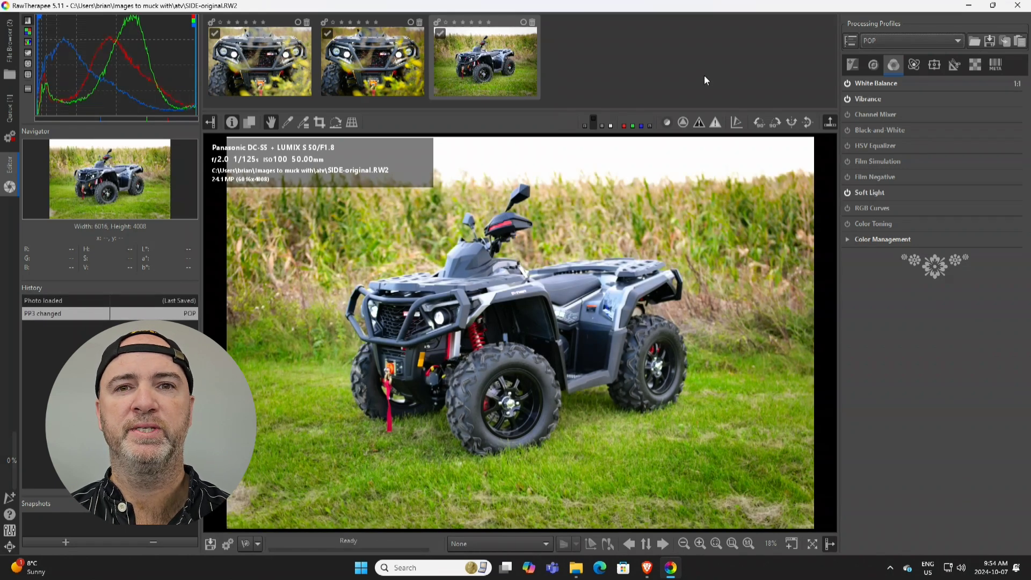
Step: Open the FRONT-no edit copy in the editor
double_click(283, 70)
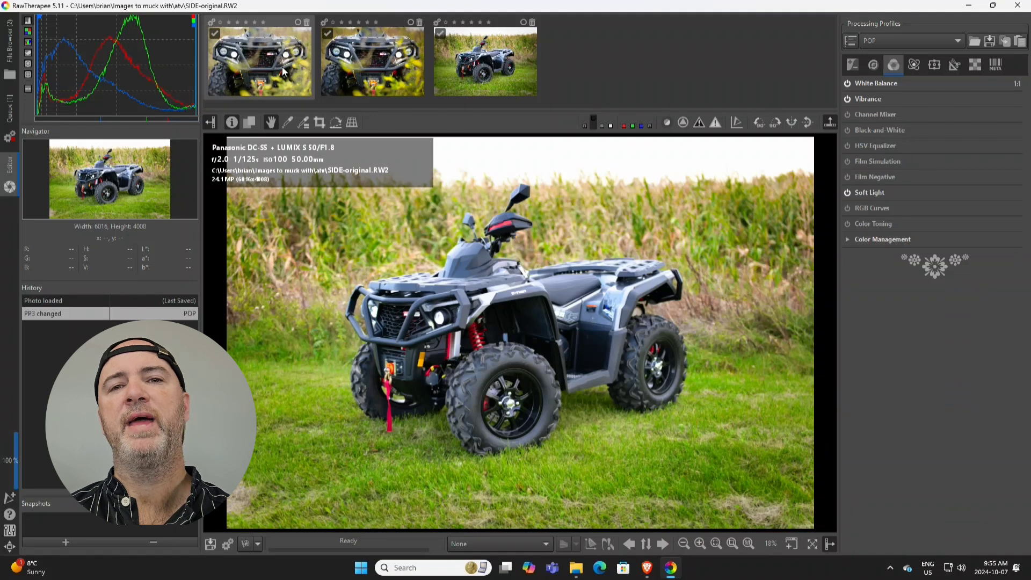